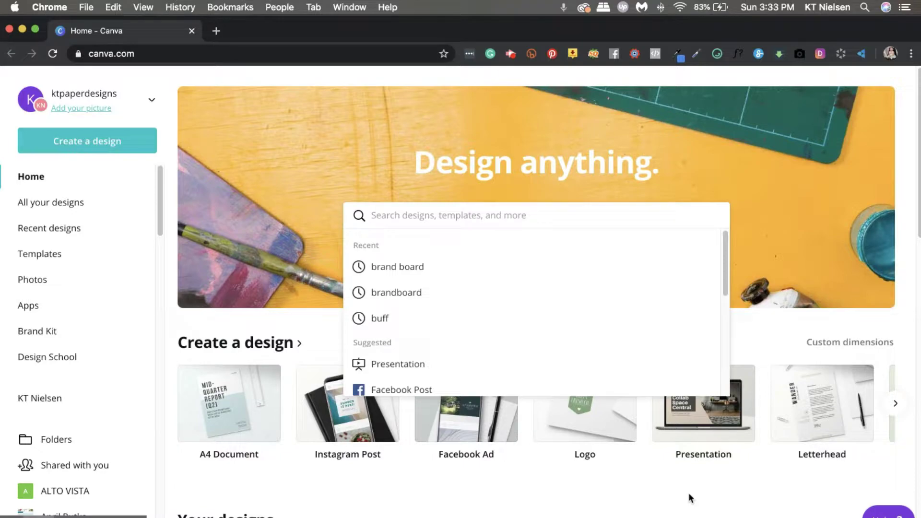
# Dismiss the recent search suggestions and scroll Canva's home page toward the design types
pyautogui.press('Escape')
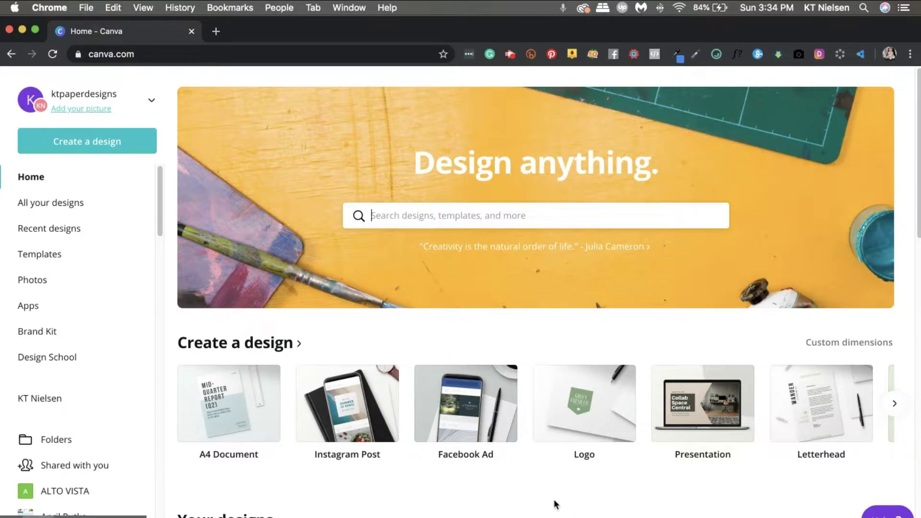
pyautogui.scroll(-1, 525, 498)
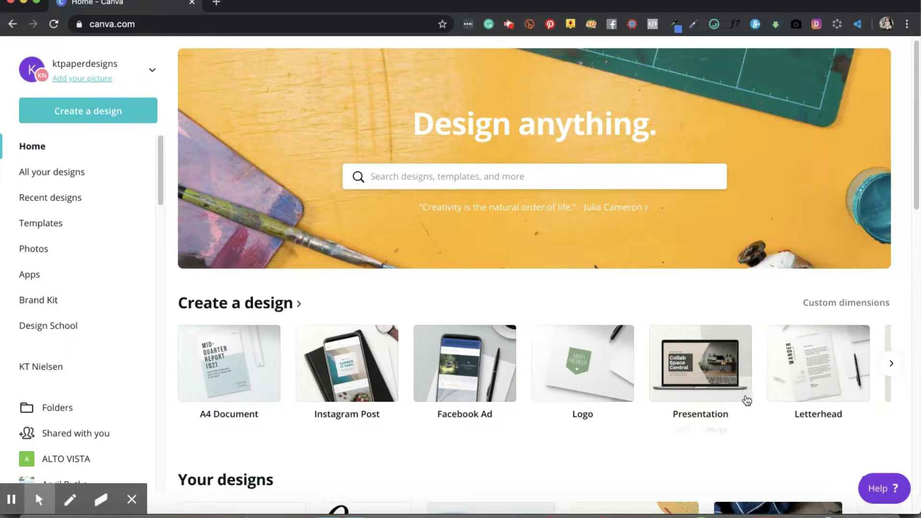
# Start a blank Instagram Post and search the Elements library for 'canva'
pyautogui.click(82, 114)
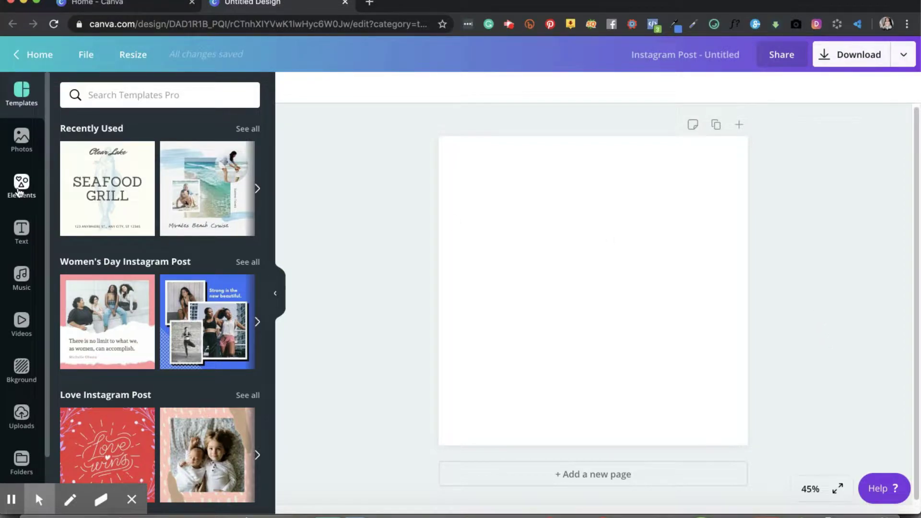
pyautogui.click(19, 187)
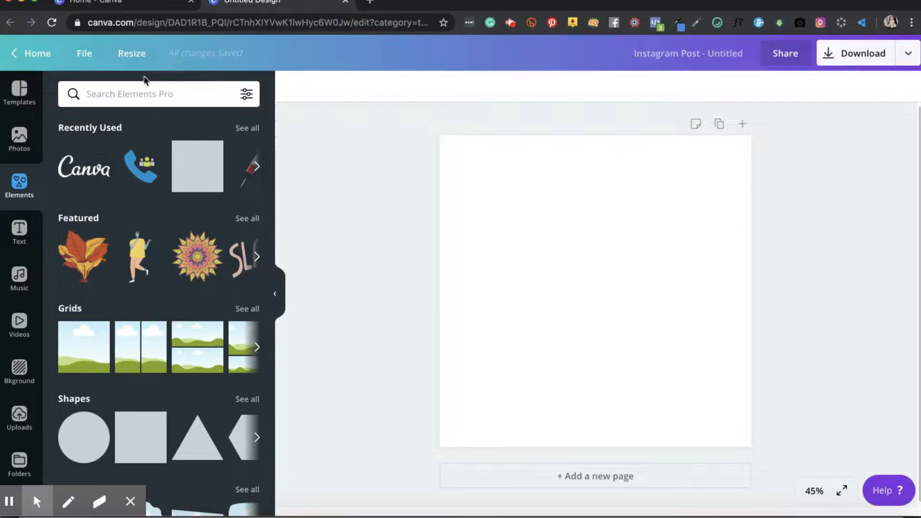
pyautogui.click(144, 91)
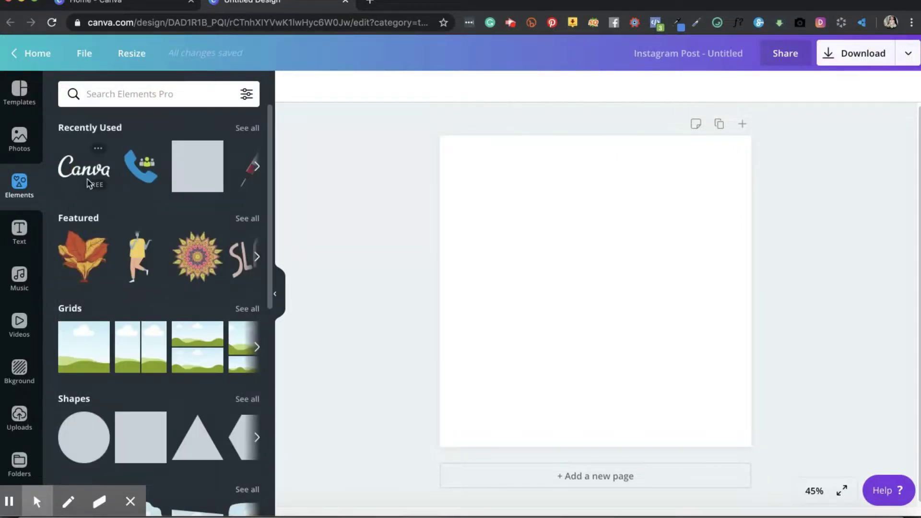
pyautogui.click(122, 94)
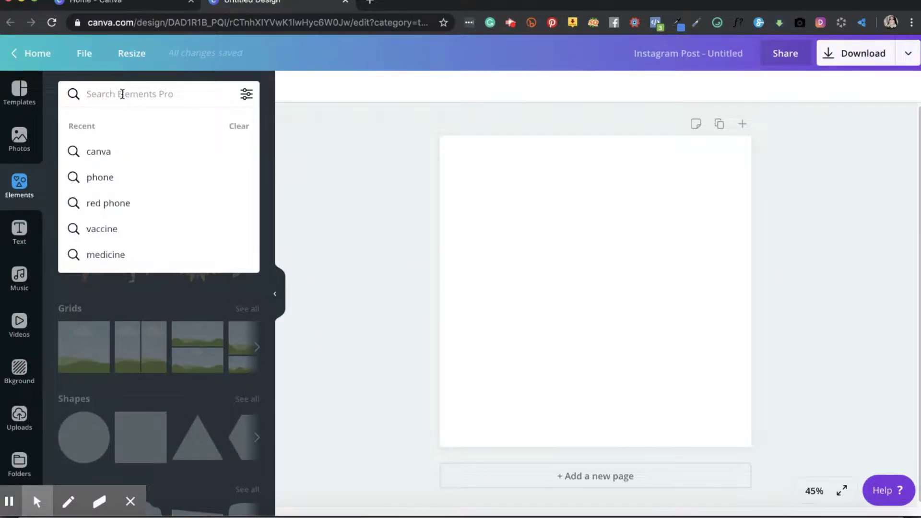
pyautogui.write('canva')
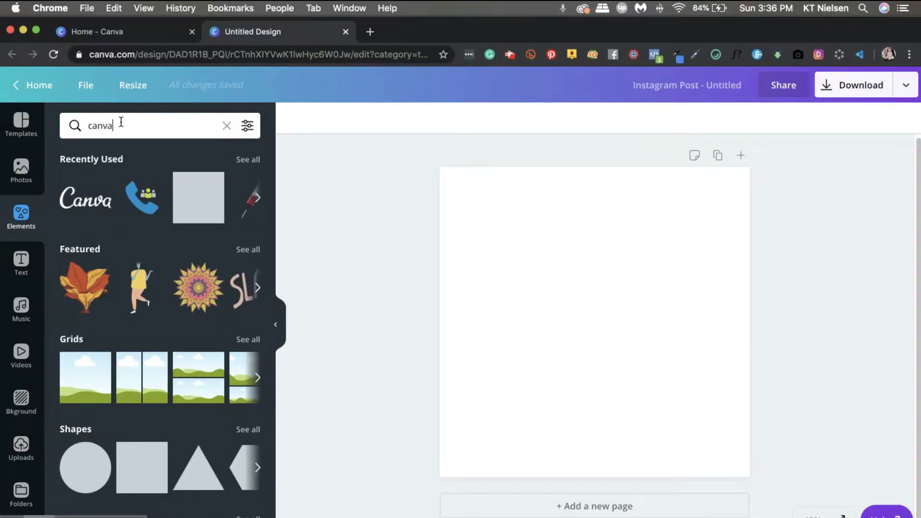
pyautogui.press('Return')
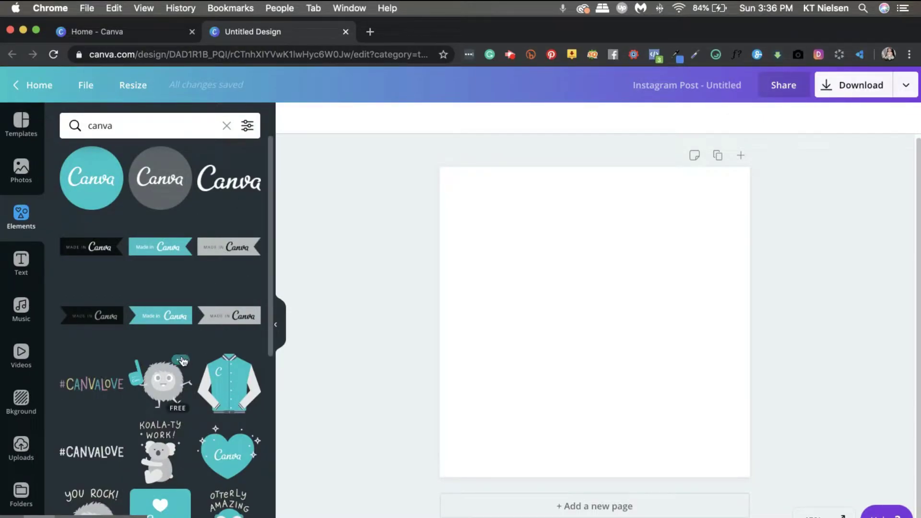
# Add the white Canva script logo, stretch it across the page, and make it black
pyautogui.click(217, 187)
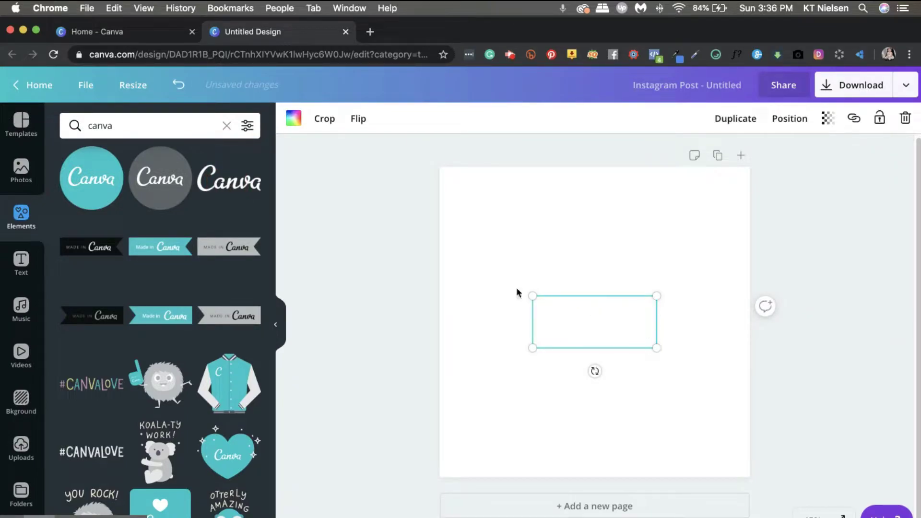
pyautogui.moveTo(533, 296); pyautogui.dragTo(461, 176)
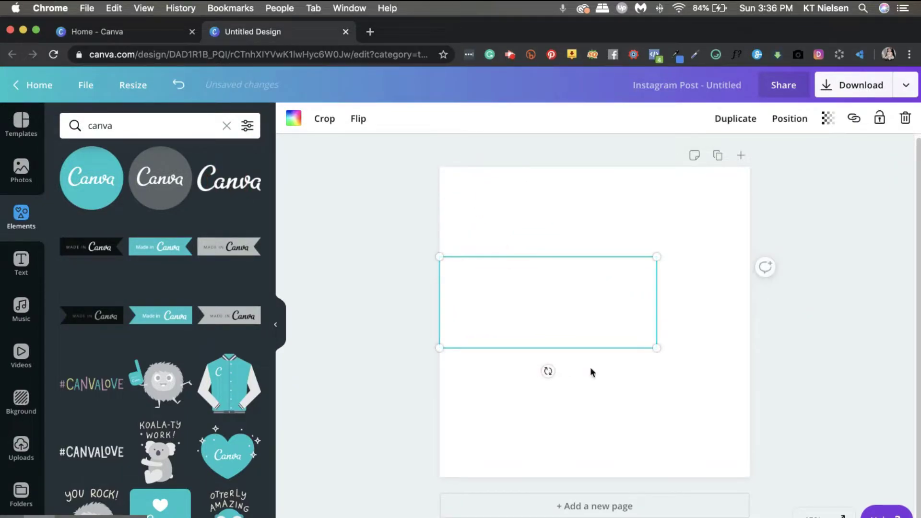
pyautogui.moveTo(658, 348); pyautogui.dragTo(736, 438)
pyautogui.click(292, 118)
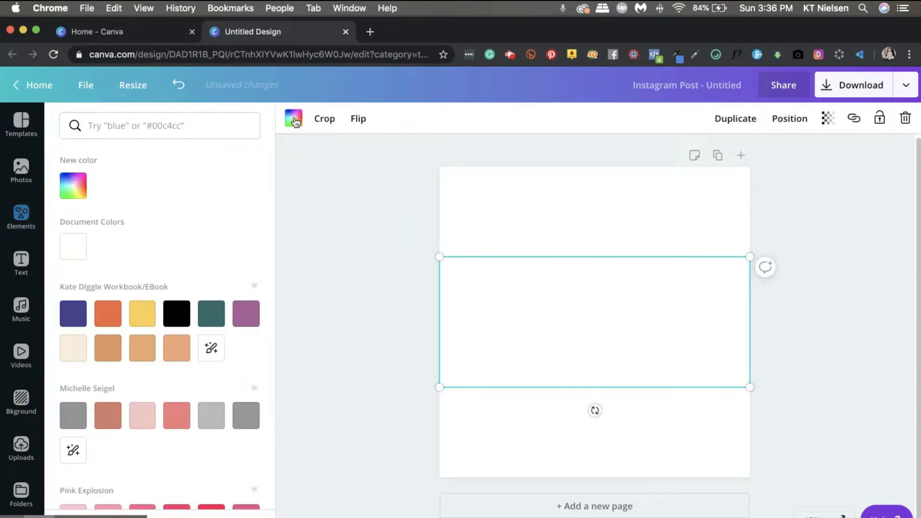
pyautogui.click(176, 315)
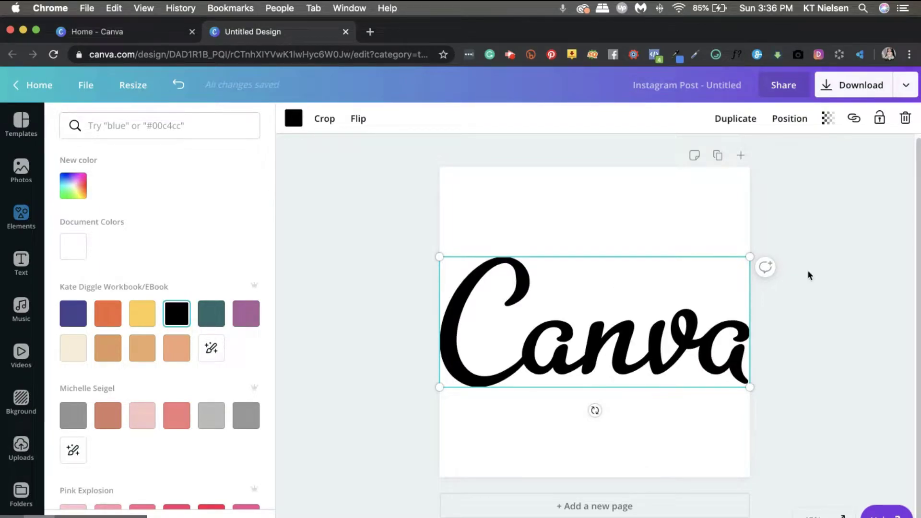
# Fine-tune the logo's size and centre it on the page, then open the download options
pyautogui.moveTo(756, 390); pyautogui.dragTo(734, 375)
pyautogui.moveTo(655, 331); pyautogui.dragTo(662, 334)
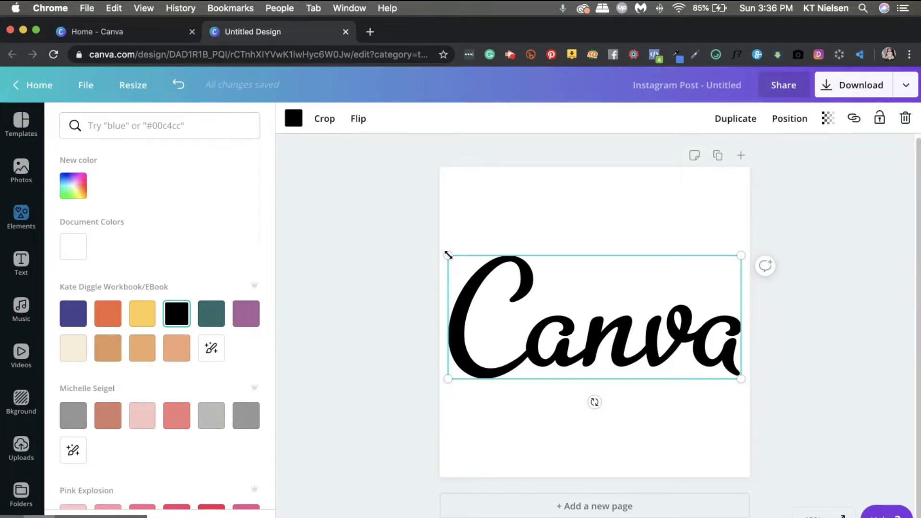
pyautogui.moveTo(447, 255); pyautogui.dragTo(447, 252)
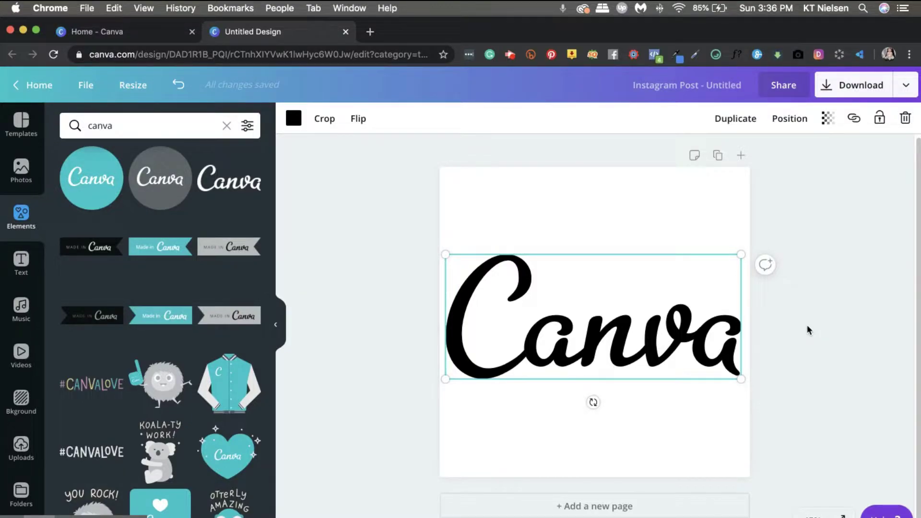
pyautogui.click(785, 327)
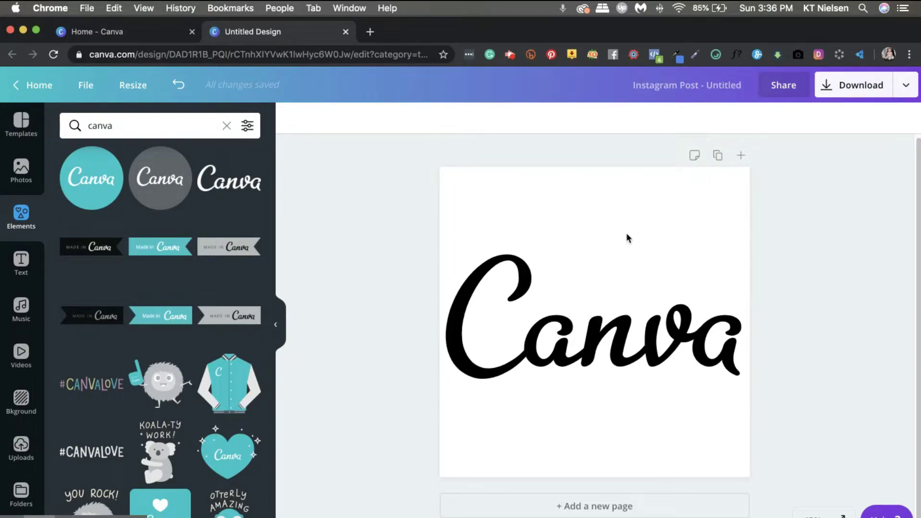
pyautogui.click(862, 91)
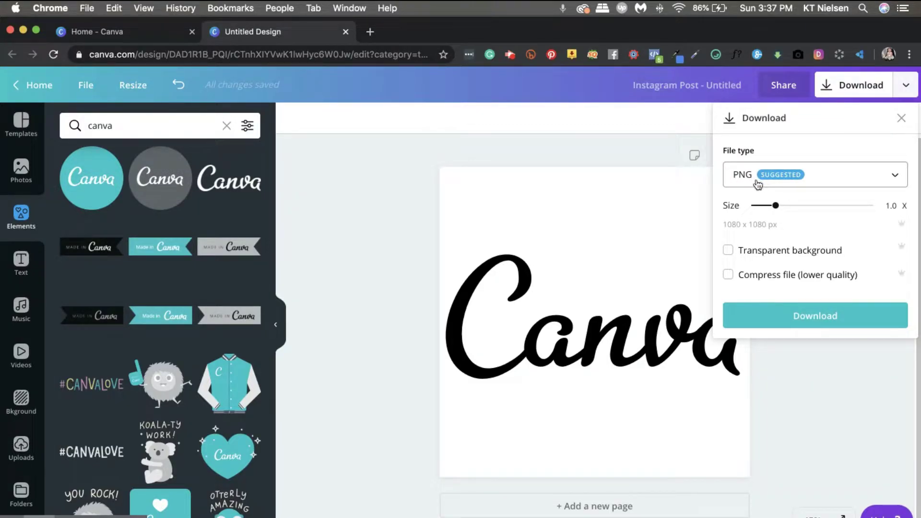
# Download the design as a transparent-background PNG, then switch to Cricut Design Space
pyautogui.click(728, 252)
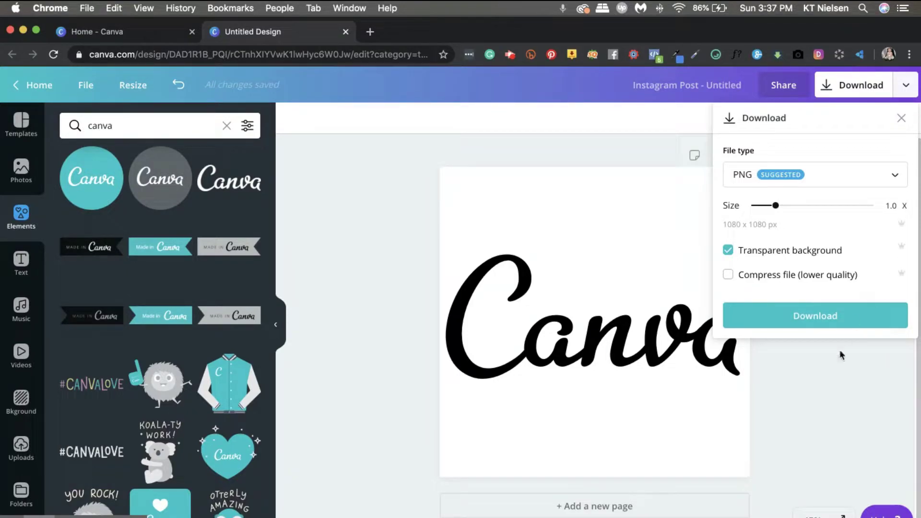
pyautogui.click(844, 321)
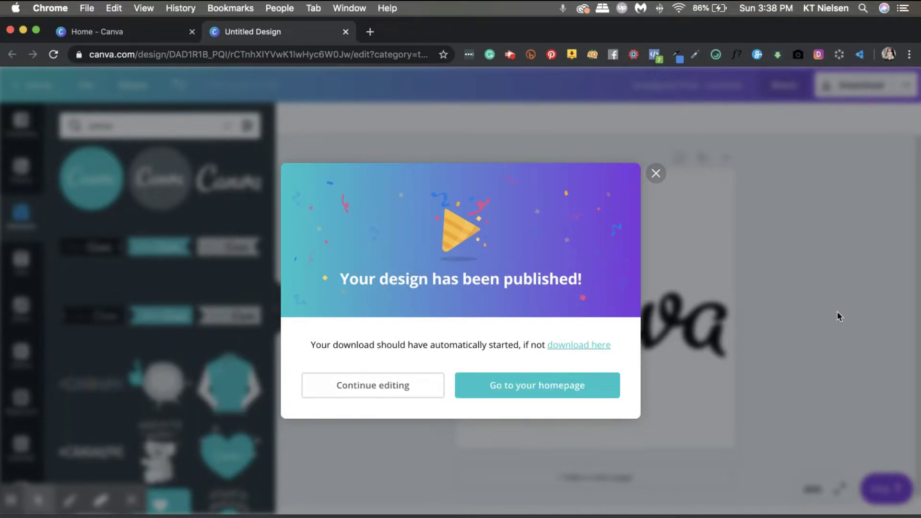
pyautogui.click(656, 174)
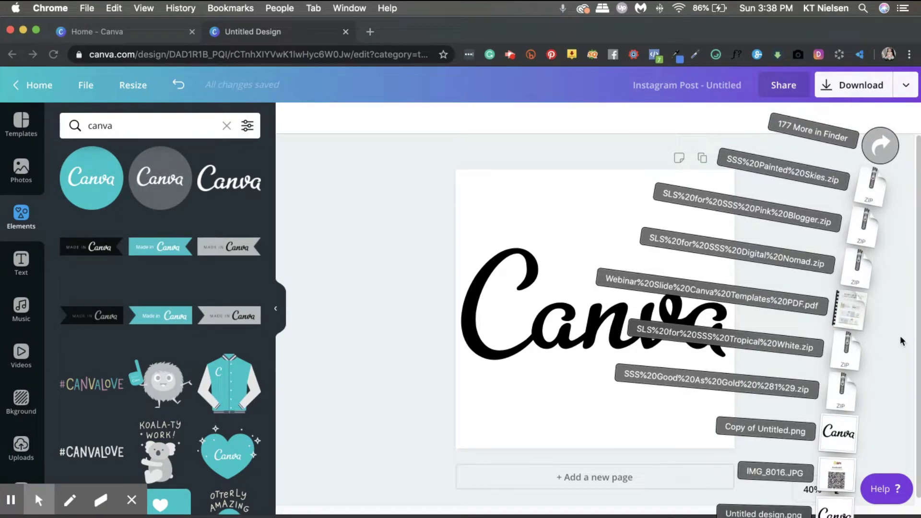
pyautogui.click(890, 206)
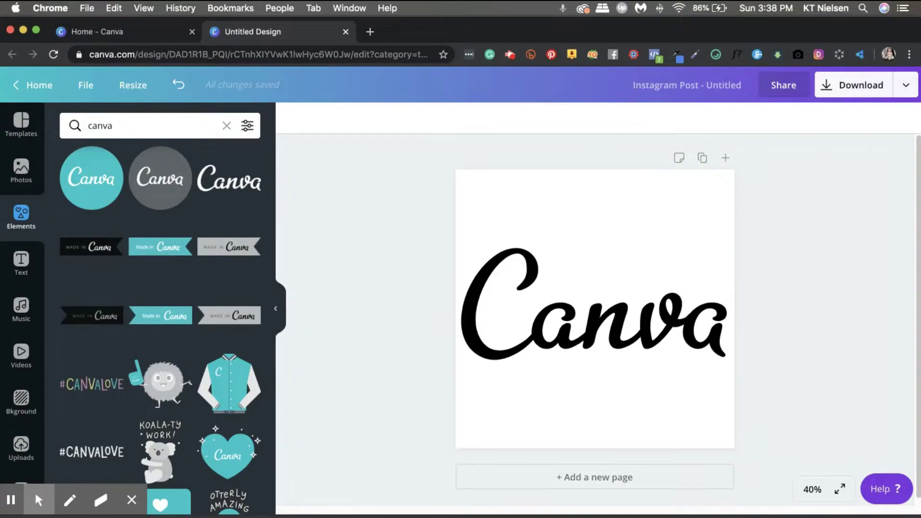
pyautogui.press('super+Tab')
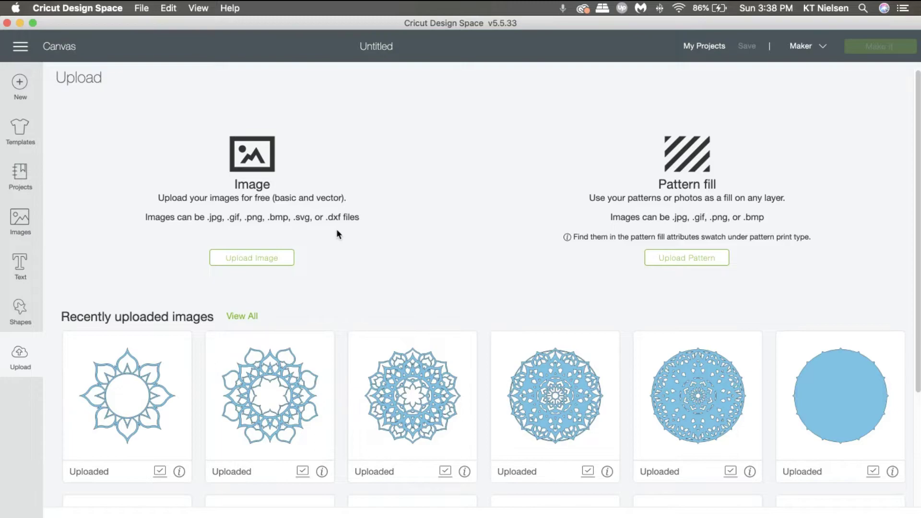
# Upload Untitled design.png from the Downloads folder as a new image
pyautogui.click(249, 260)
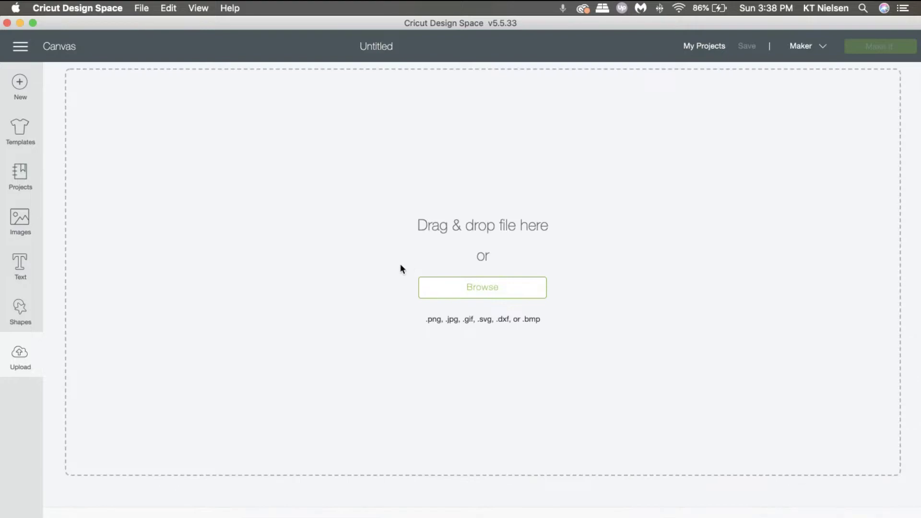
pyautogui.click(506, 295)
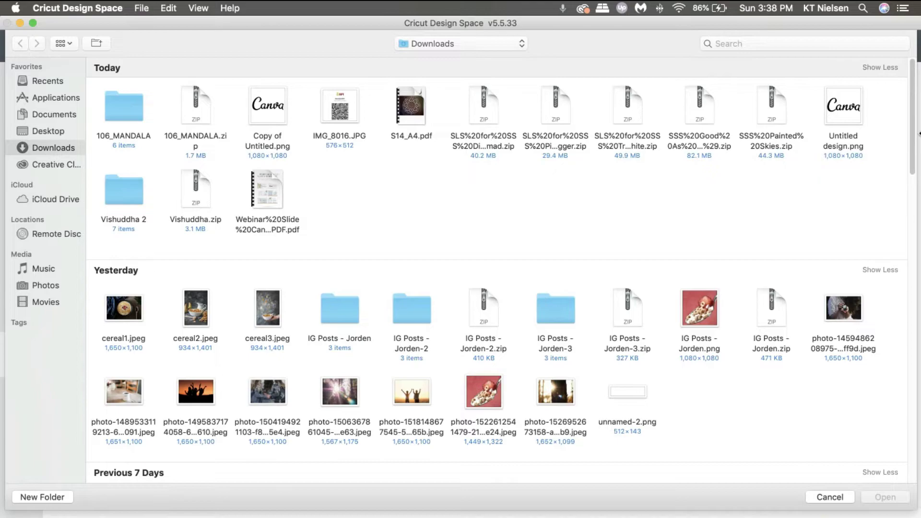
pyautogui.doubleClick(844, 138)
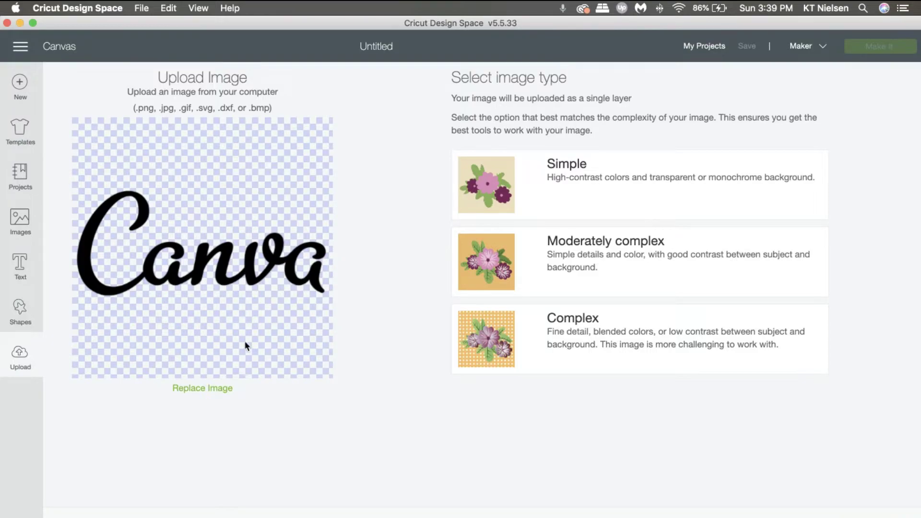
# Mark the image as moderately complex and continue past the Select & erase screen
pyautogui.click(621, 268)
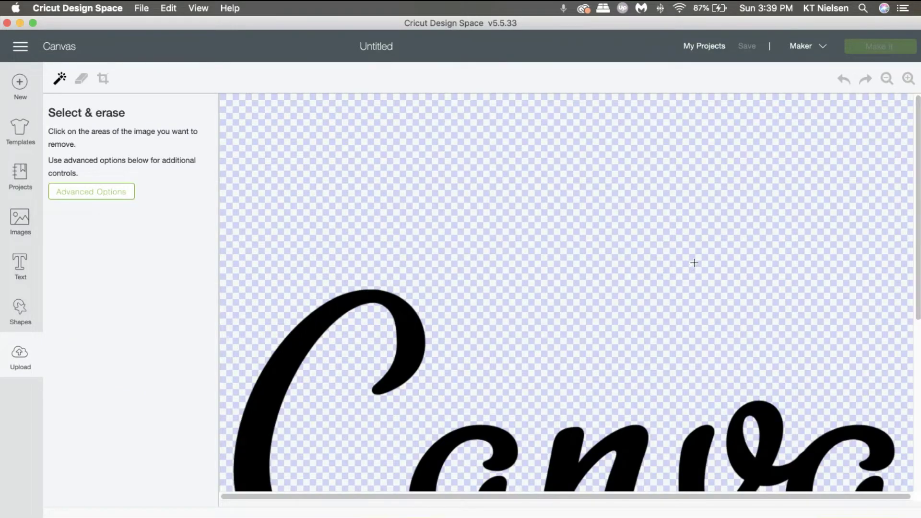
pyautogui.scroll(-10, 693, 261)
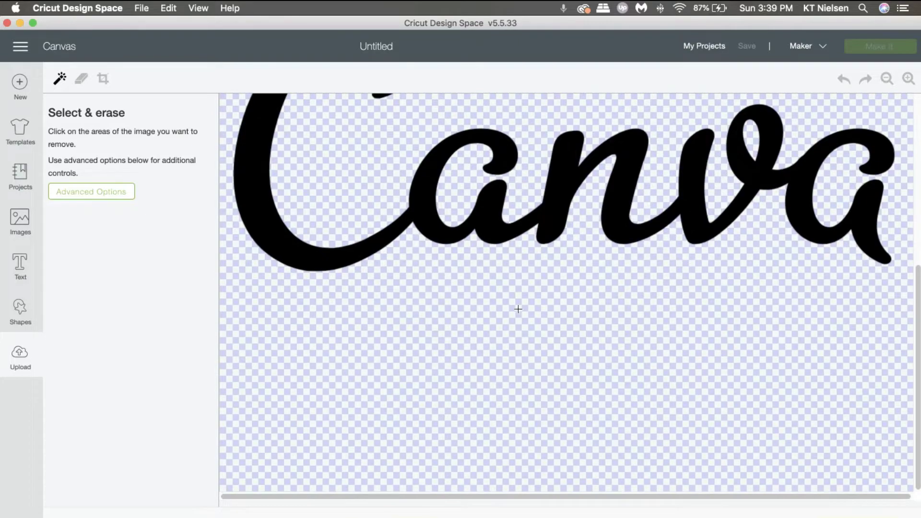
pyautogui.scroll(9, 752, 243)
pyautogui.scroll(-4, 752, 244)
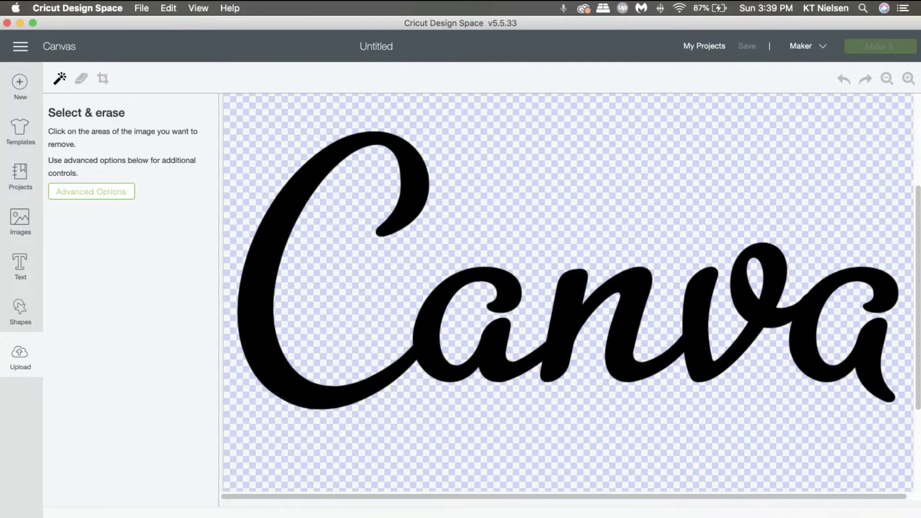
pyautogui.click(896, 487)
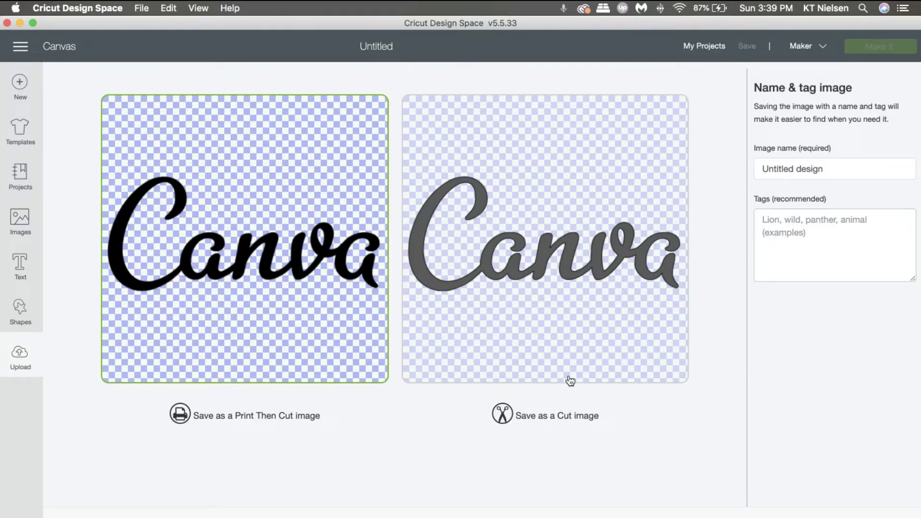
# Choose 'Save as a Cut image' and save the Canva logo upload
pyautogui.click(600, 233)
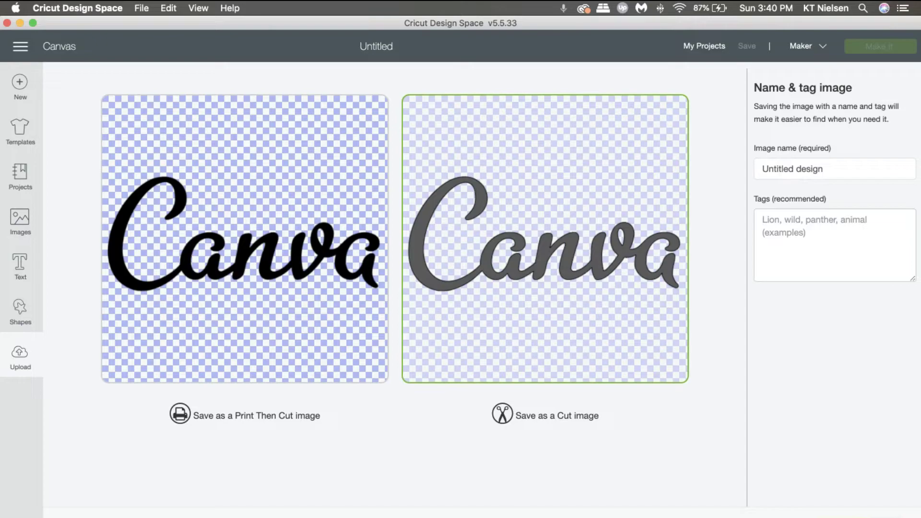
pyautogui.click(885, 515)
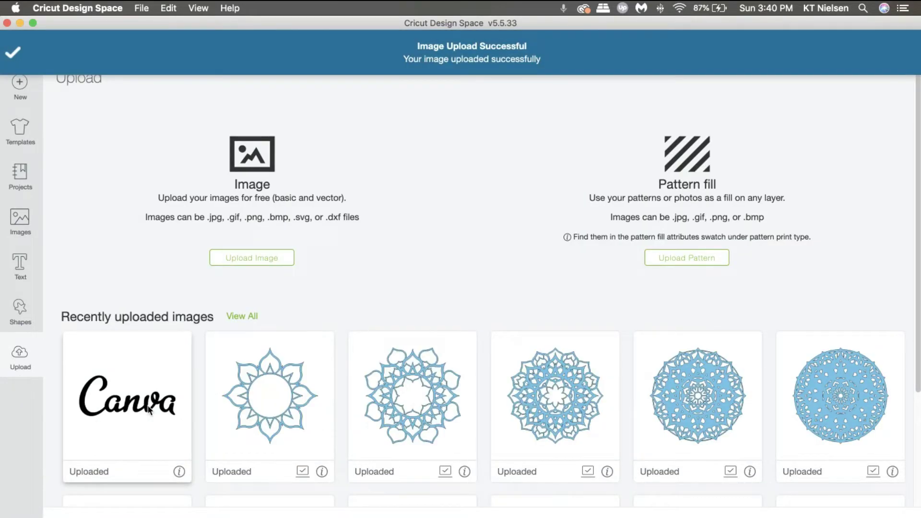
# Insert the Canva logo and fit it into the canvas top-left at about 6.751 × 2.835 in
pyautogui.click(149, 409)
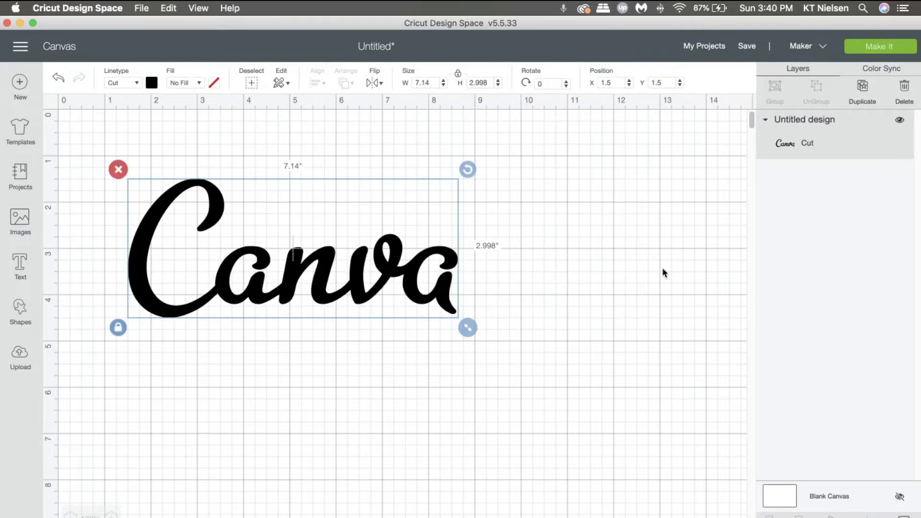
pyautogui.moveTo(389, 288); pyautogui.dragTo(341, 245)
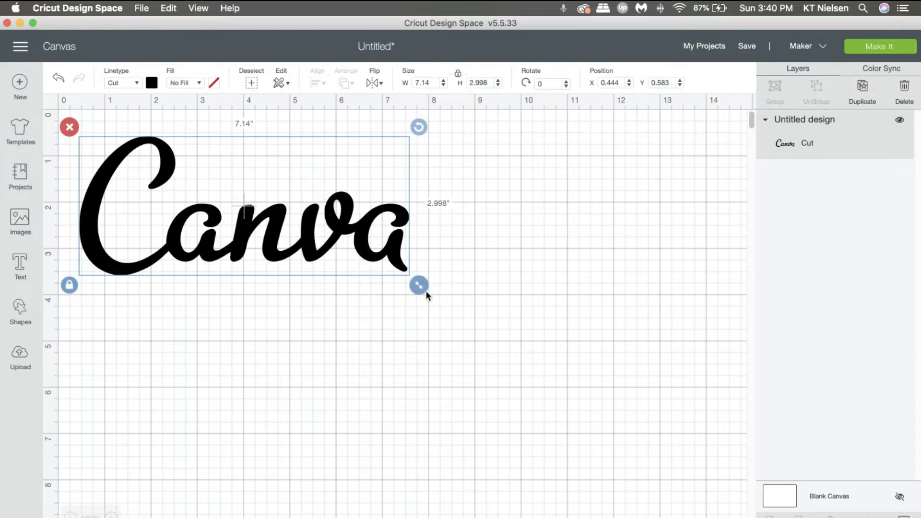
pyautogui.moveTo(421, 284); pyautogui.dragTo(386, 271)
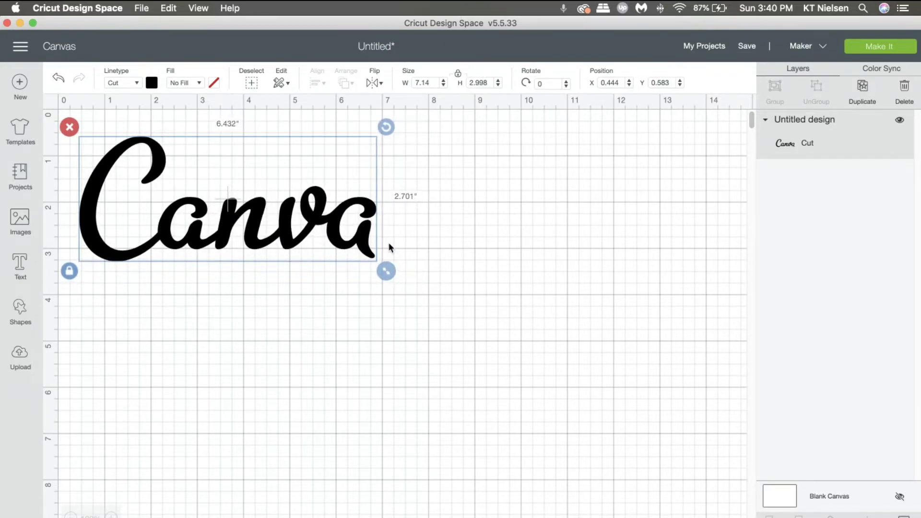
pyautogui.moveTo(306, 203); pyautogui.dragTo(299, 198)
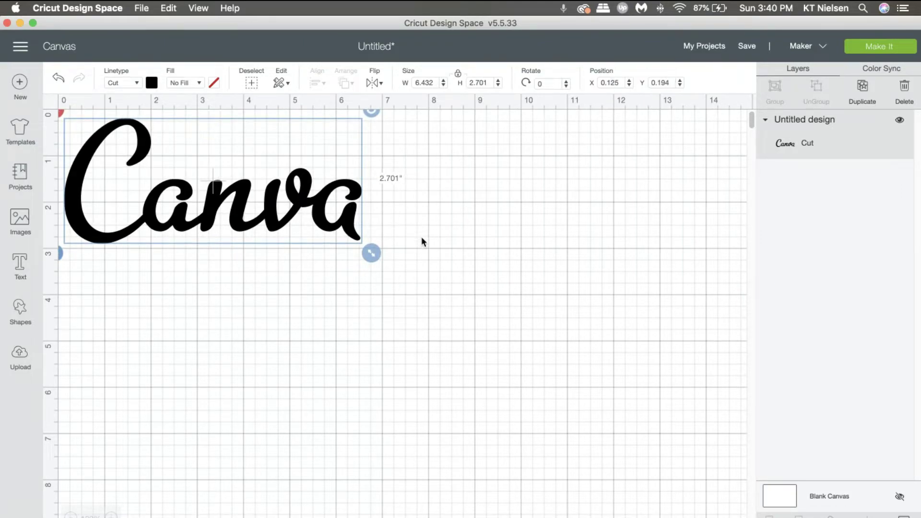
pyautogui.moveTo(371, 253); pyautogui.dragTo(384, 259)
pyautogui.click(523, 267)
pyautogui.moveTo(252, 210); pyautogui.dragTo(252, 207)
pyautogui.click(504, 295)
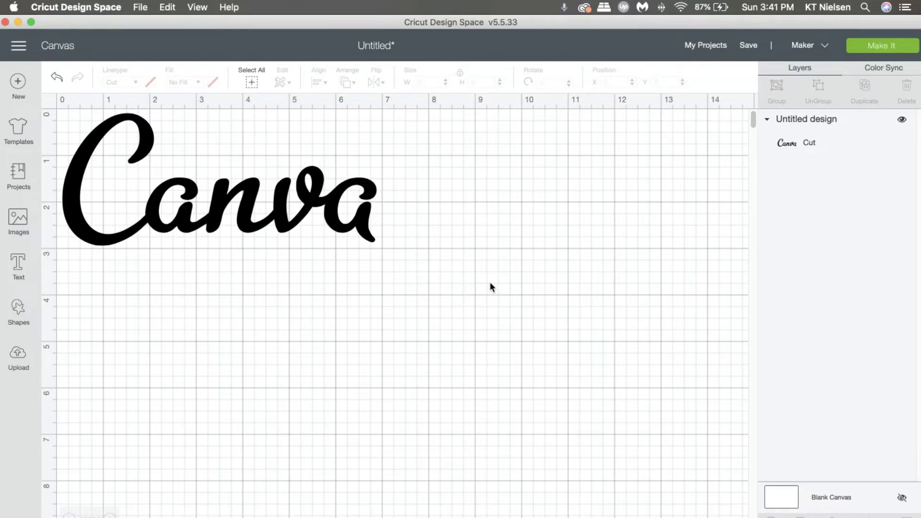
pyautogui.moveTo(479, 272); pyautogui.dragTo(75, 177)
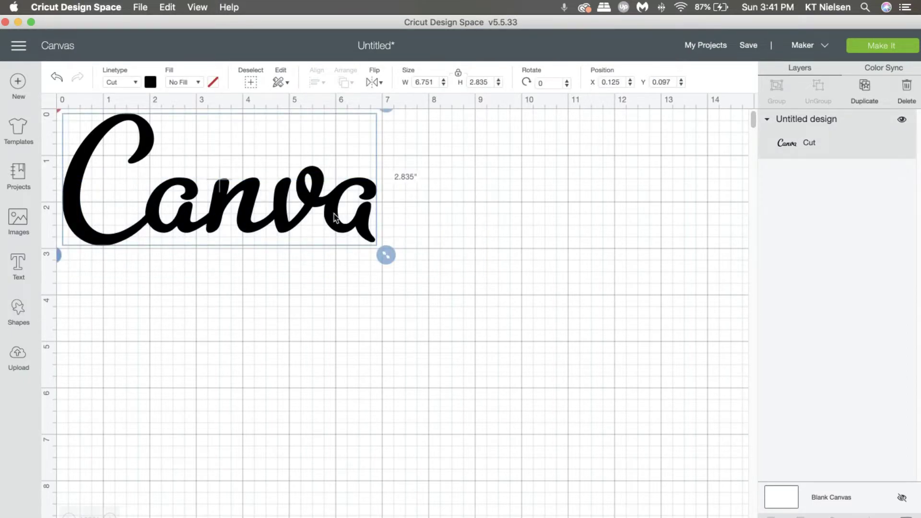
pyautogui.click(528, 261)
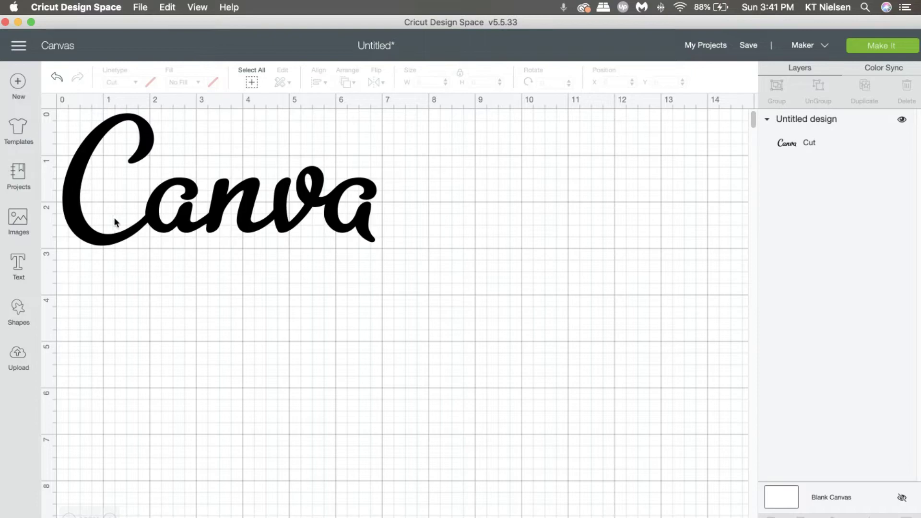
# Add a heart shape, shrink it to about 0.713 × 0.675 in, and place it above the 'a'
pyautogui.click(18, 319)
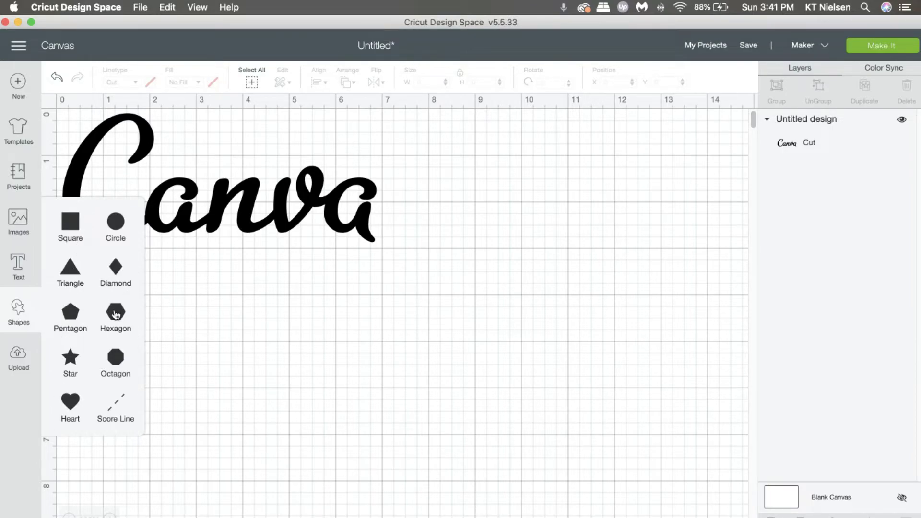
pyautogui.click(71, 406)
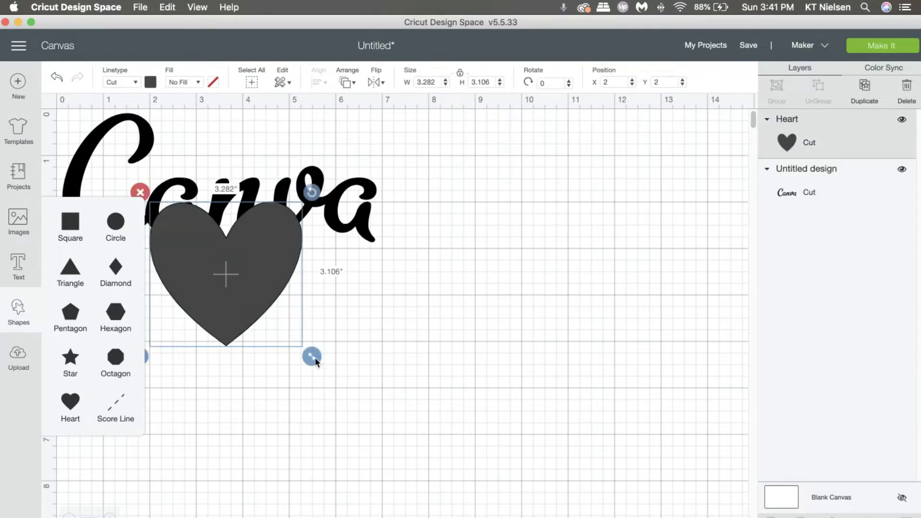
pyautogui.moveTo(312, 356); pyautogui.dragTo(205, 256)
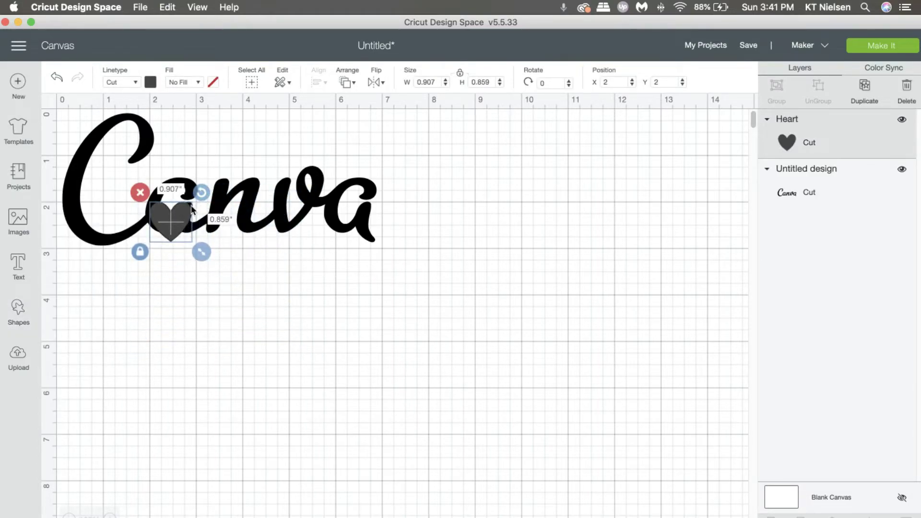
pyautogui.moveTo(173, 225); pyautogui.dragTo(357, 157)
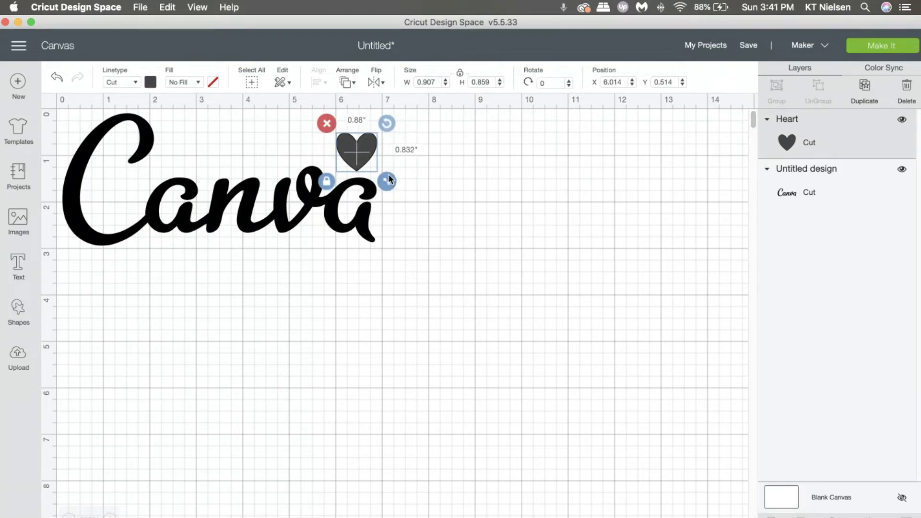
pyautogui.moveTo(390, 183); pyautogui.dragTo(376, 179)
pyautogui.moveTo(352, 147); pyautogui.dragTo(357, 154)
pyautogui.click(513, 262)
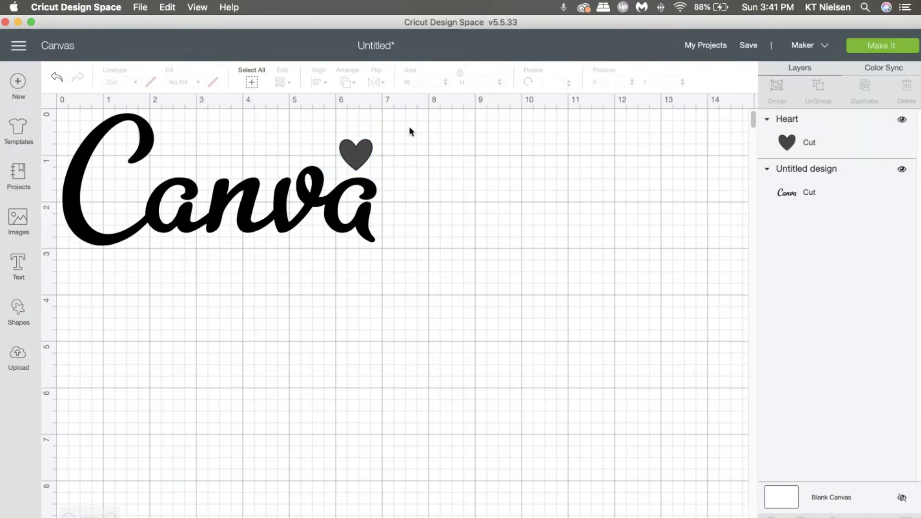
# Colour the heart black, then select the logo and heart together
pyautogui.click(365, 158)
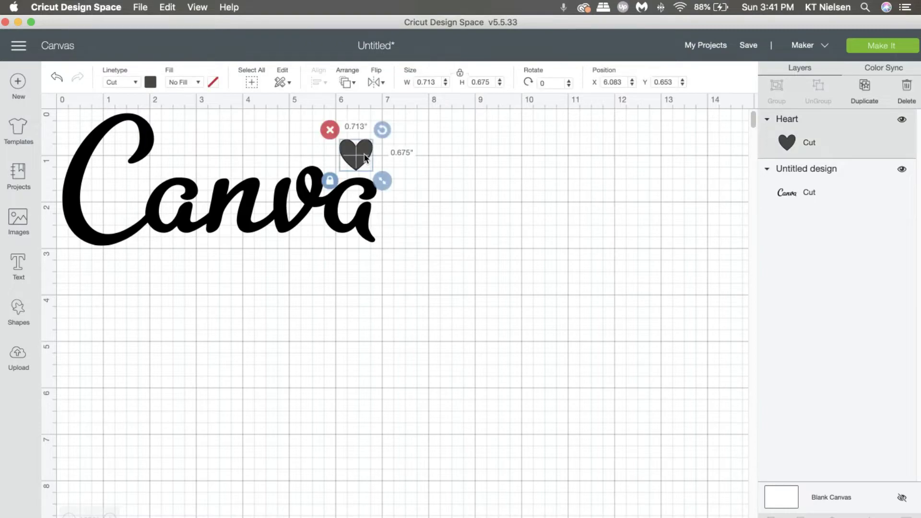
pyautogui.click(152, 85)
pyautogui.click(163, 133)
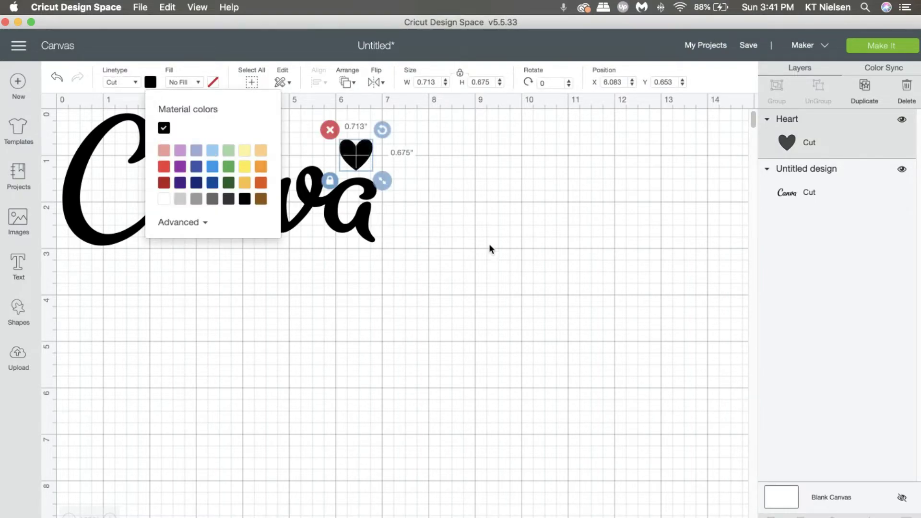
pyautogui.click(433, 256)
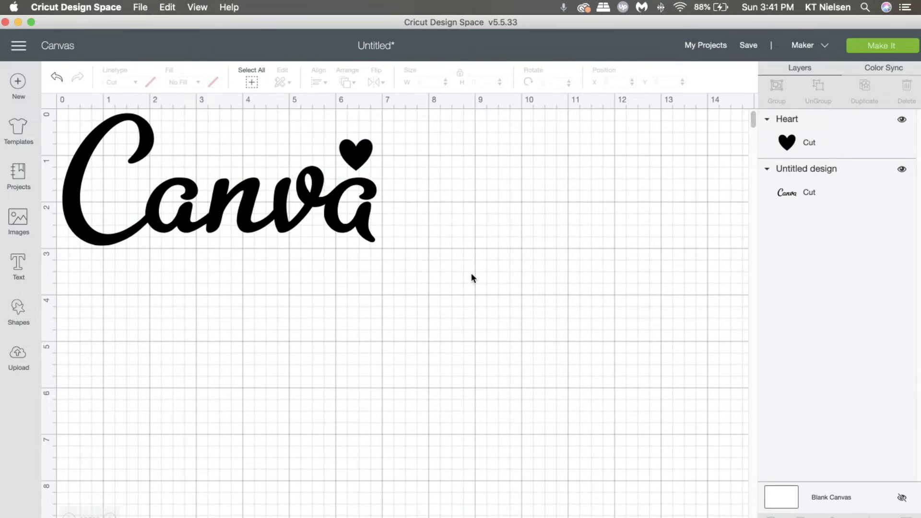
pyautogui.moveTo(462, 270); pyautogui.dragTo(76, 149)
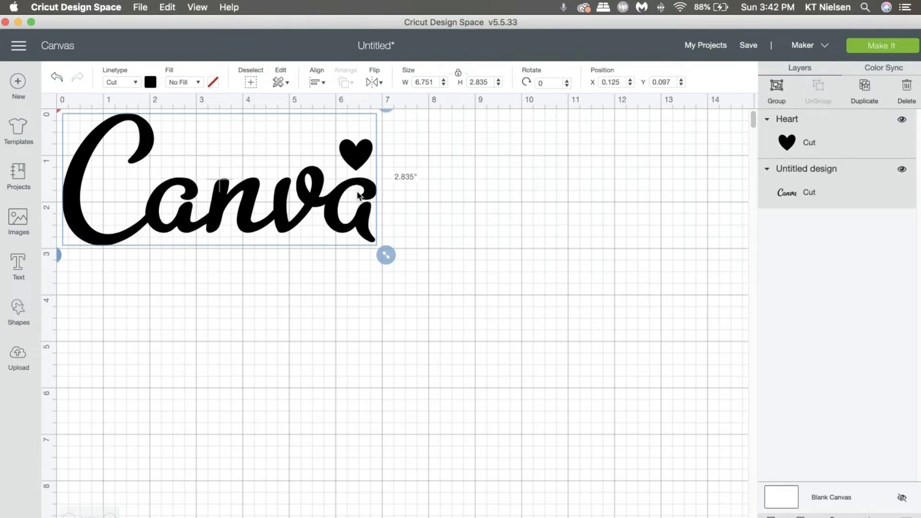
# Delete the heart and send the Canva logo alone to a 12" x 12" cut mat
pyautogui.click(551, 249)
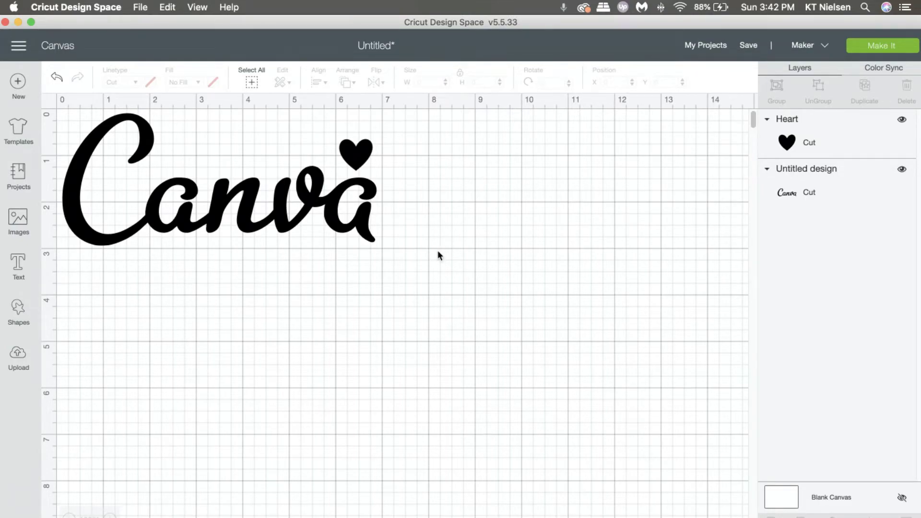
pyautogui.click(366, 156)
pyautogui.click(455, 181)
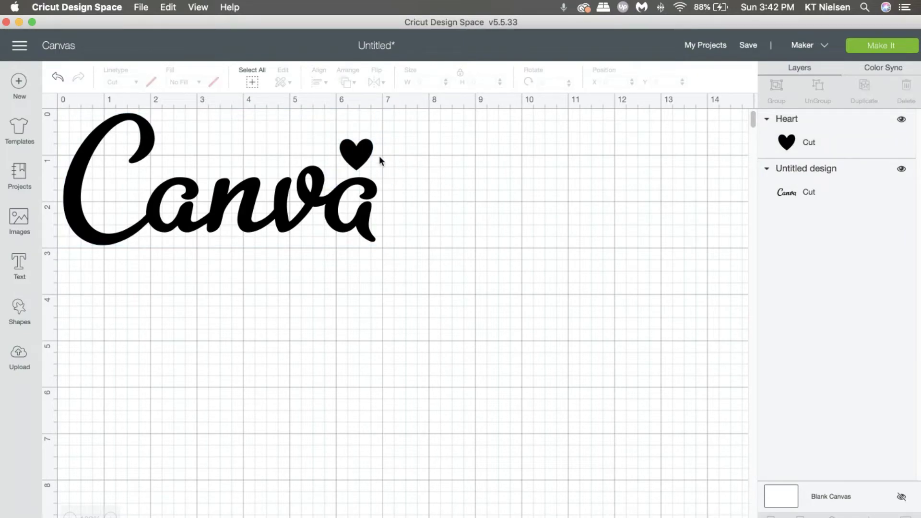
pyautogui.click(366, 157)
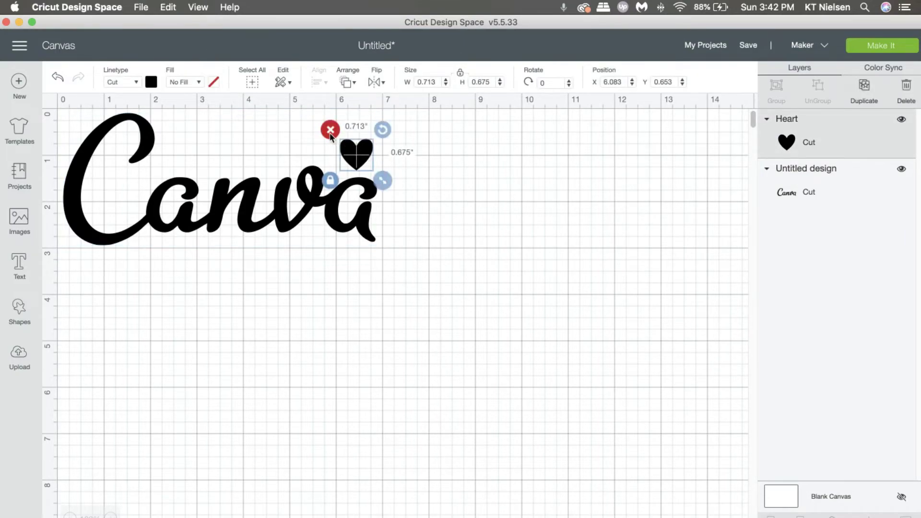
pyautogui.click(416, 181)
pyautogui.click(367, 159)
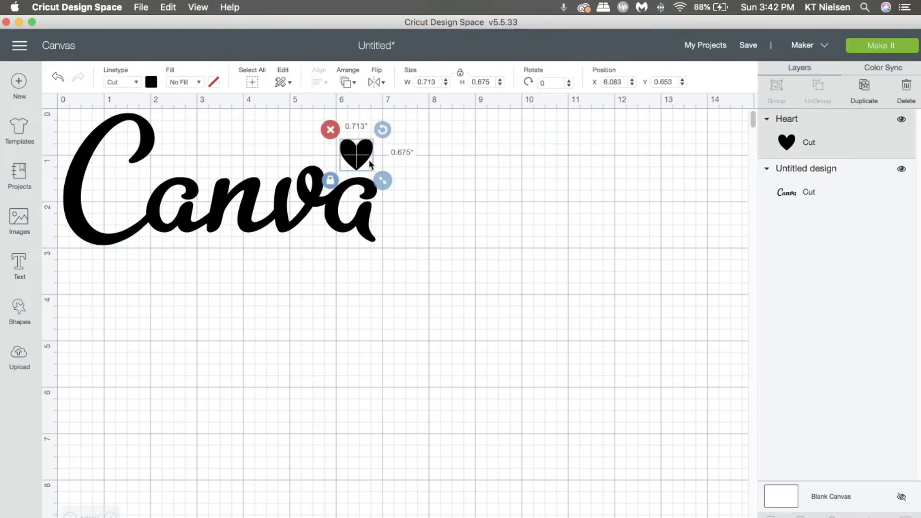
pyautogui.click(329, 131)
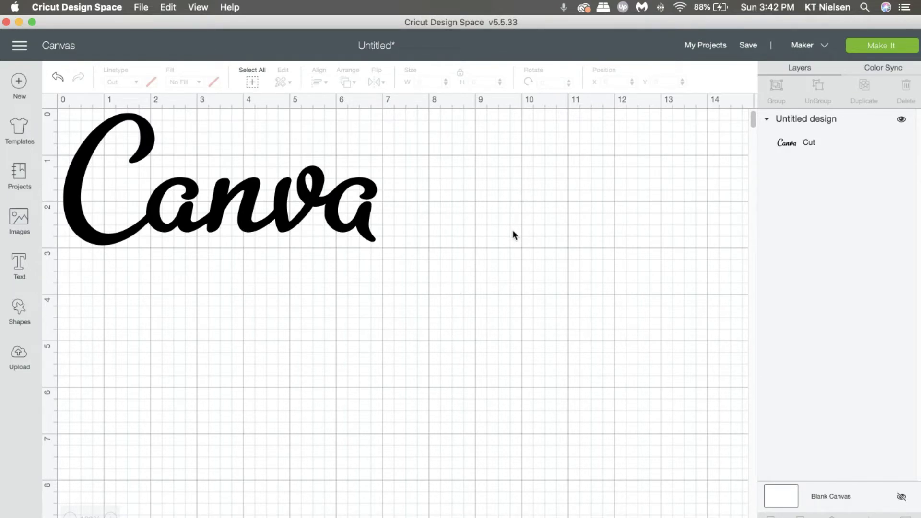
pyautogui.click(881, 47)
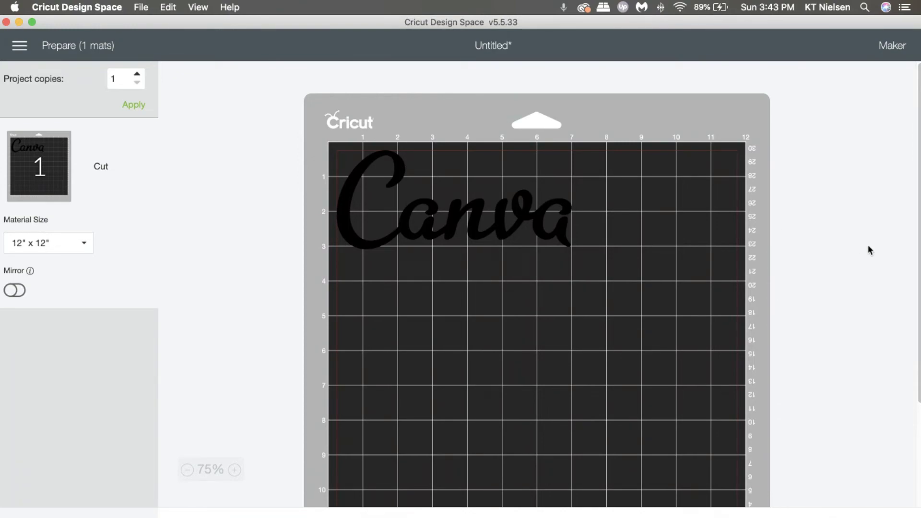
# Continue to the Make screen showing the Canva logo on a single 12" x 12" cut mat
pyautogui.click(883, 514)
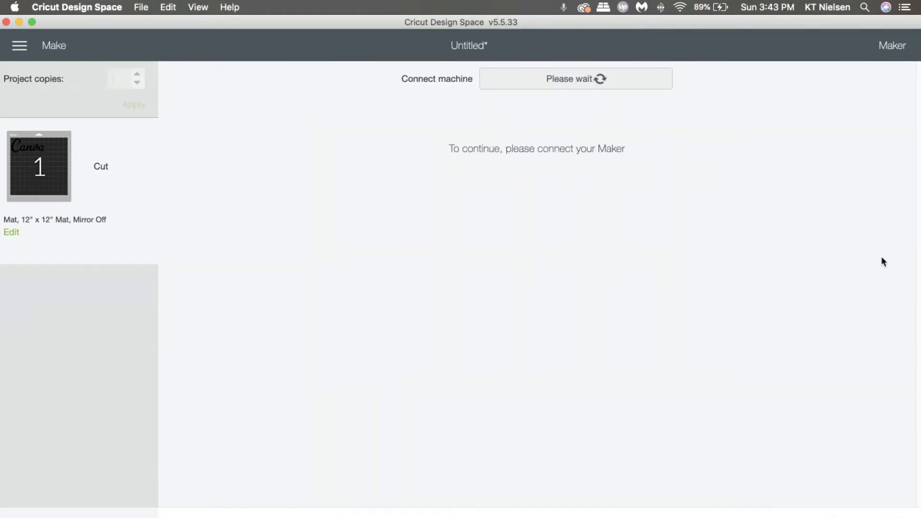